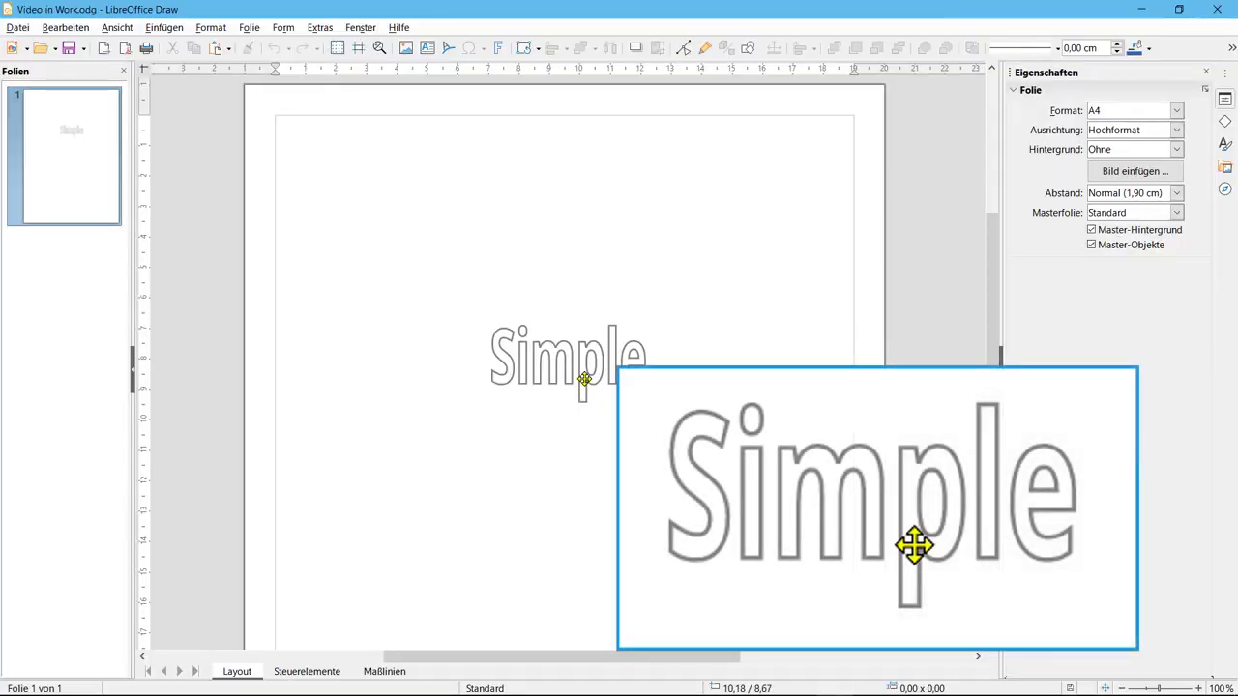
# Step: Replace the Fontwork object's text "Simple" with "LibreOffice" and finish the text editing
pyautogui.click(584, 378)
pyautogui.click(585, 374)
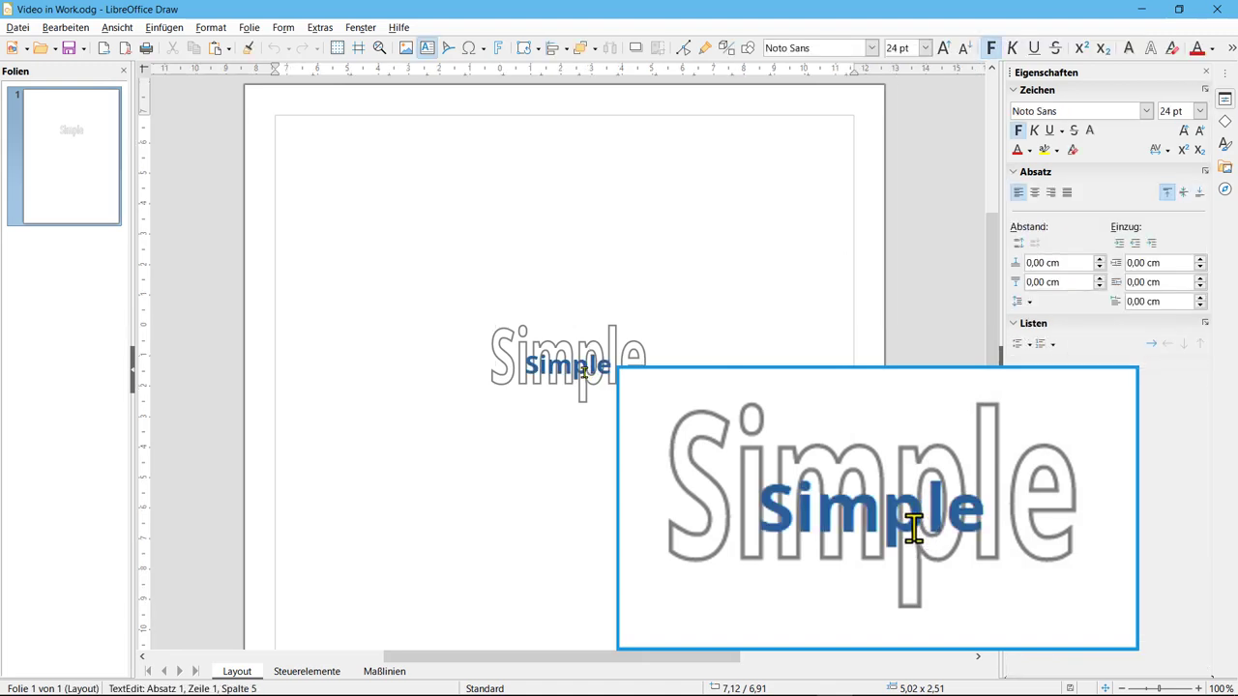
pyautogui.click(607, 366)
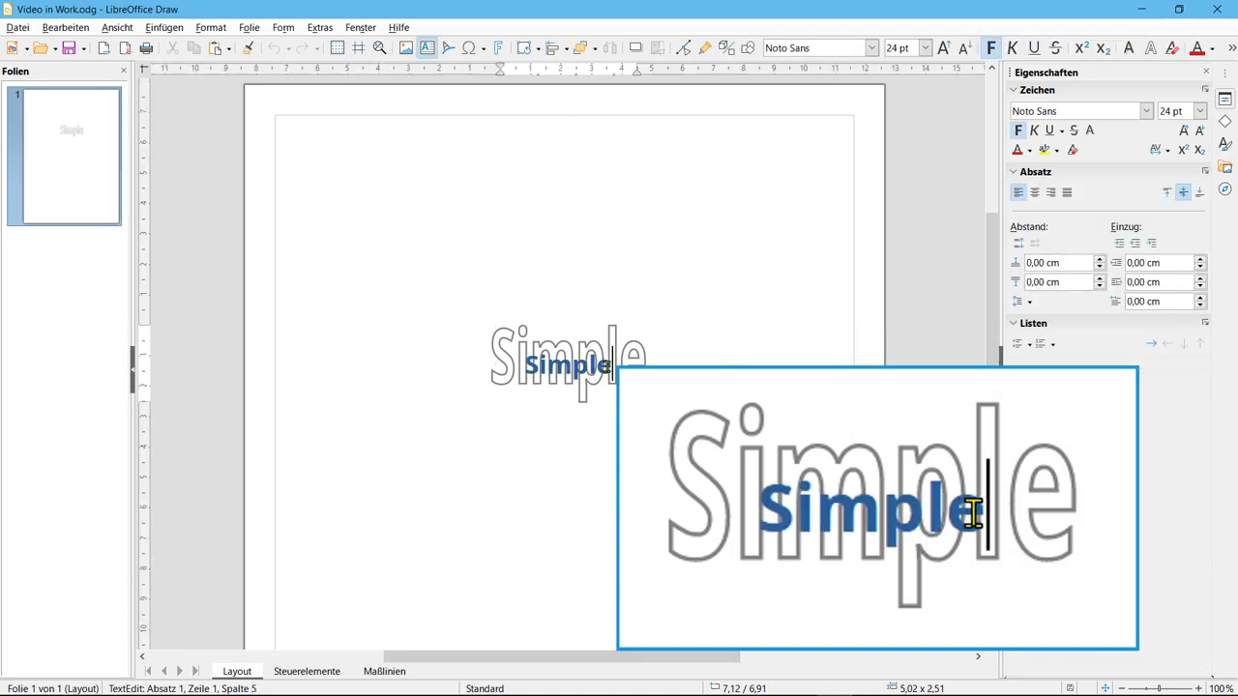
pyautogui.moveTo(607, 367); pyautogui.dragTo(510, 364)
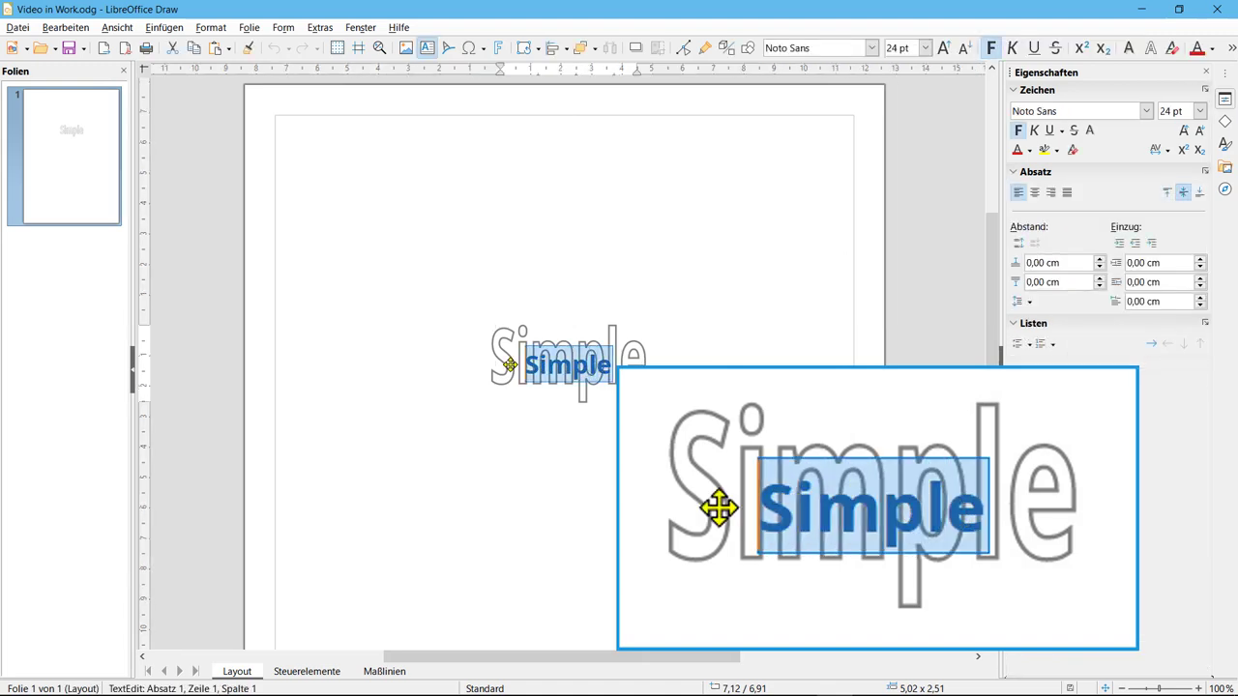
pyautogui.write('Libre')
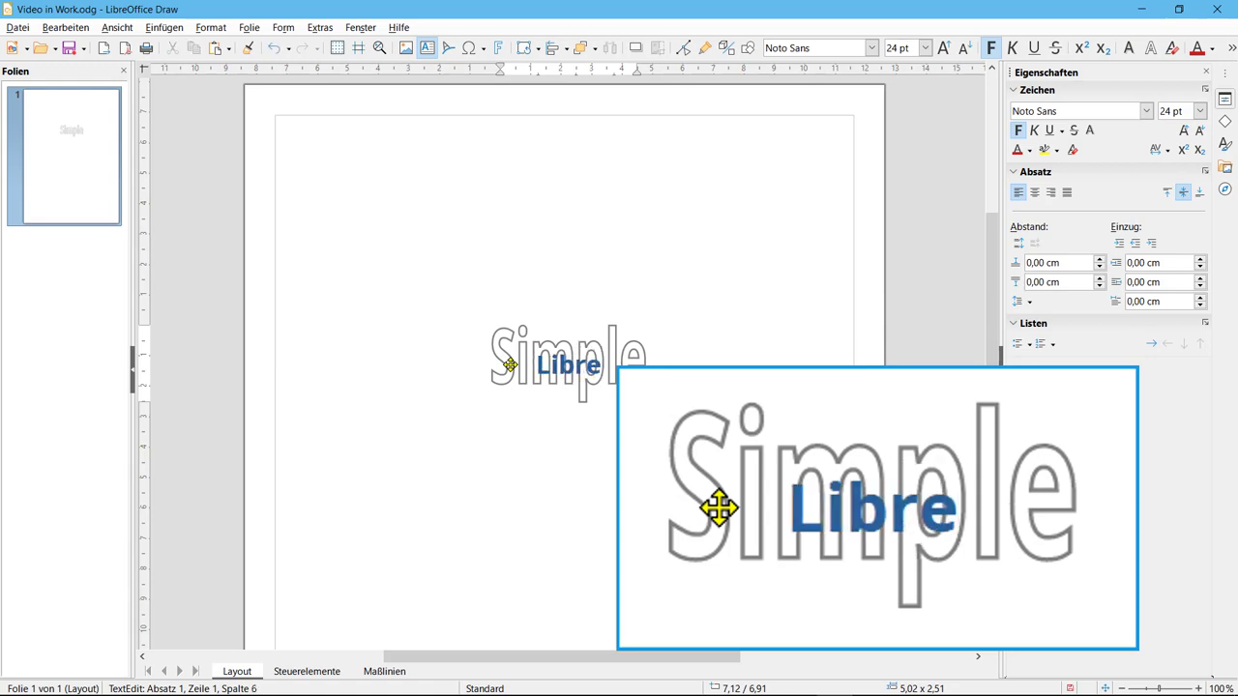
pyautogui.write('Office')
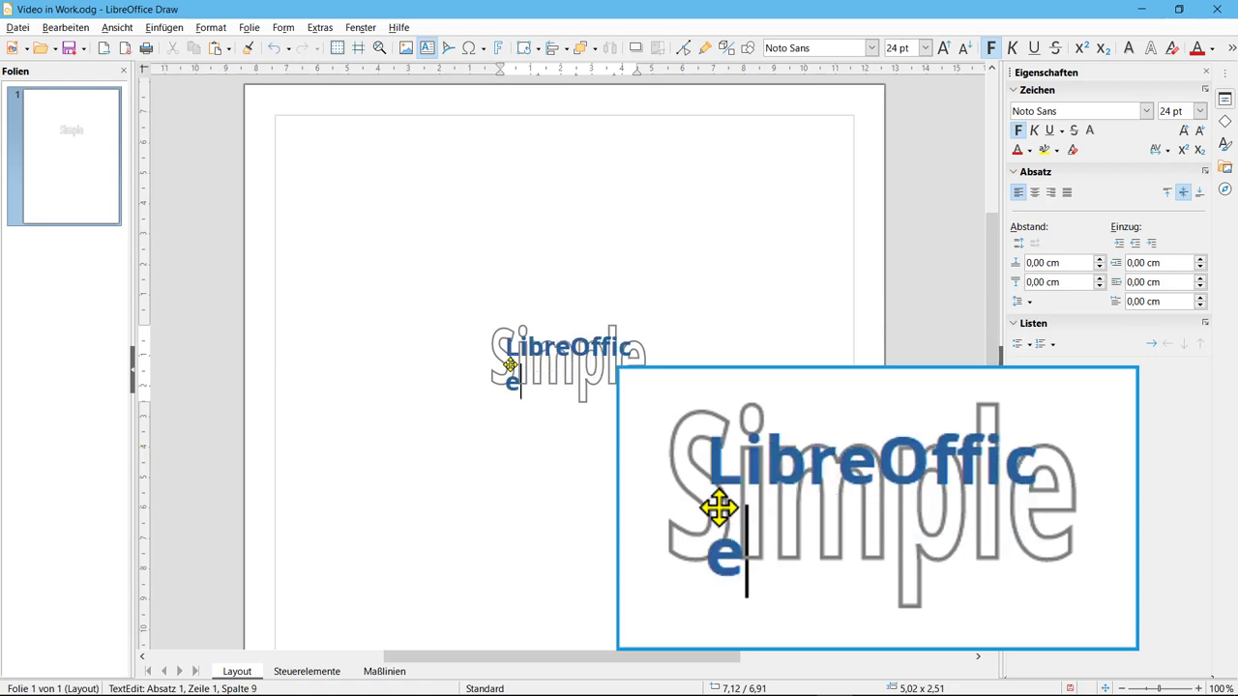
pyautogui.click(713, 426)
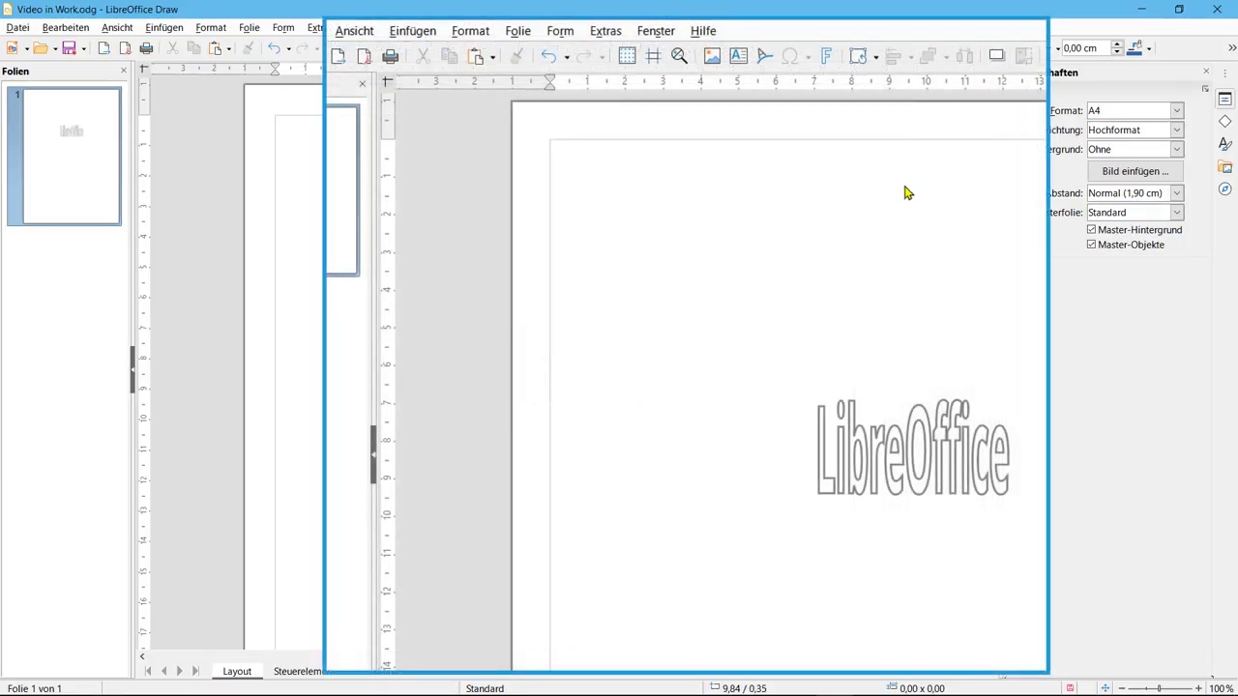
# Step: Deselect the Fontwork object and switch on the display of the Fontwork toolbar
pyautogui.click(853, 432)
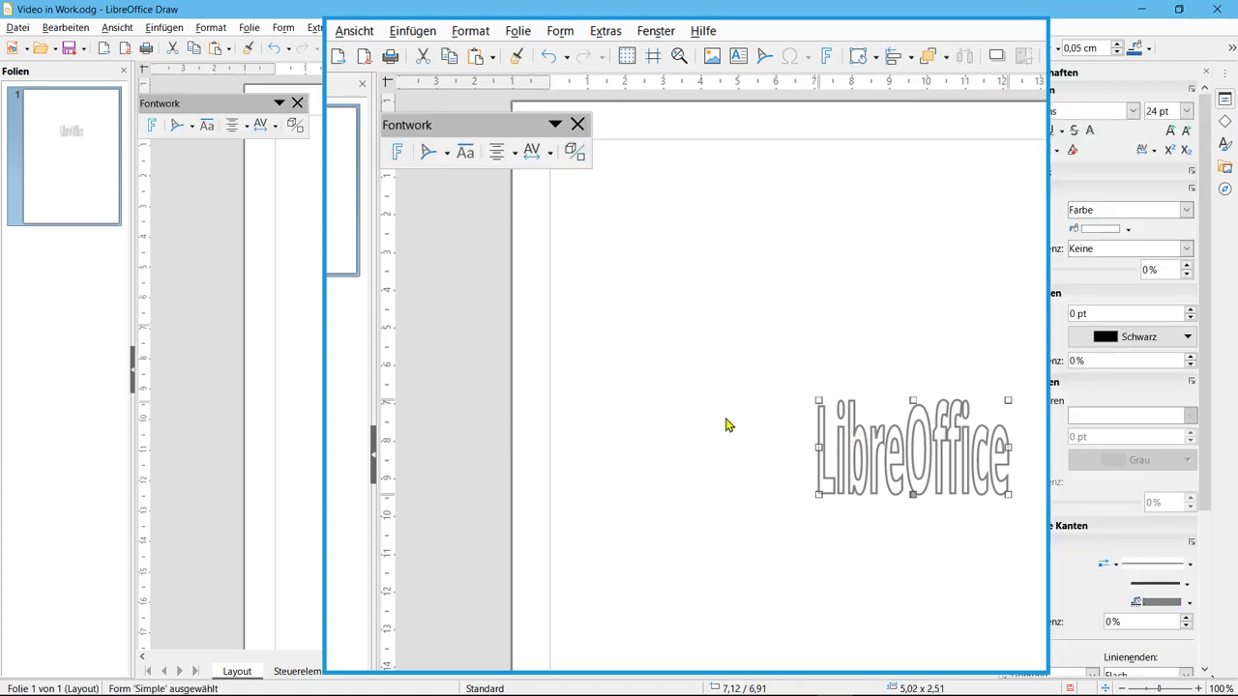
pyautogui.click(268, 213)
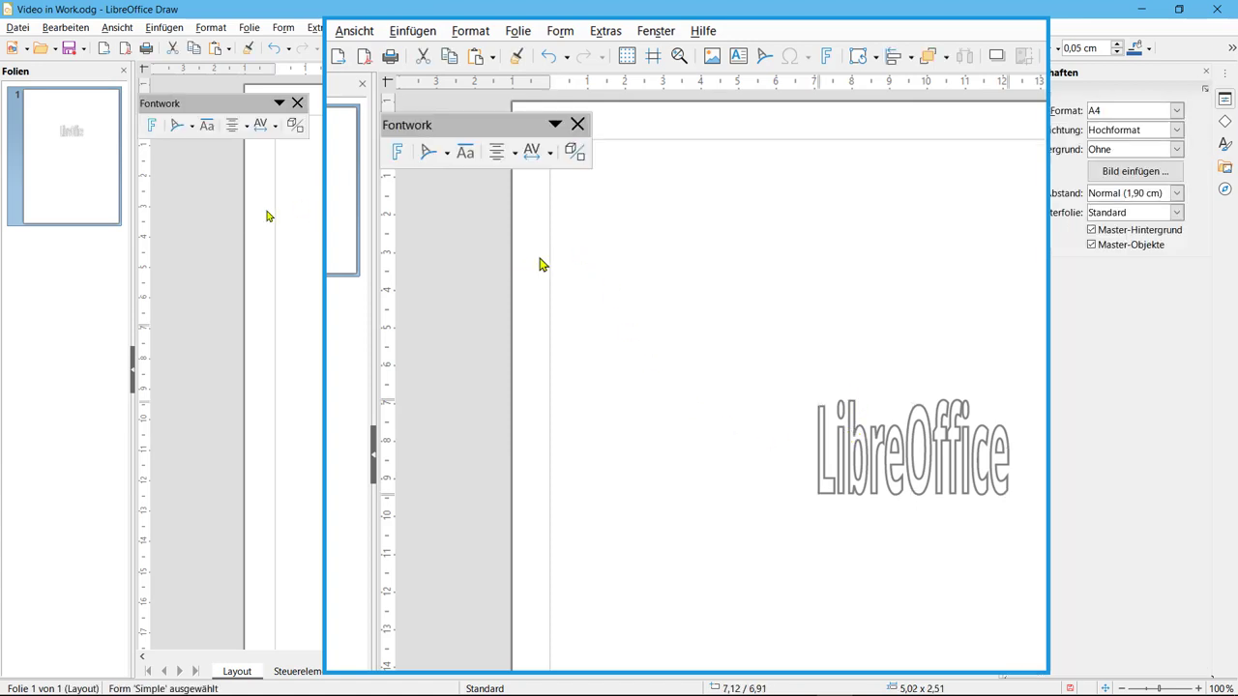
pyautogui.click(117, 27)
pyautogui.moveTo(145, 101)
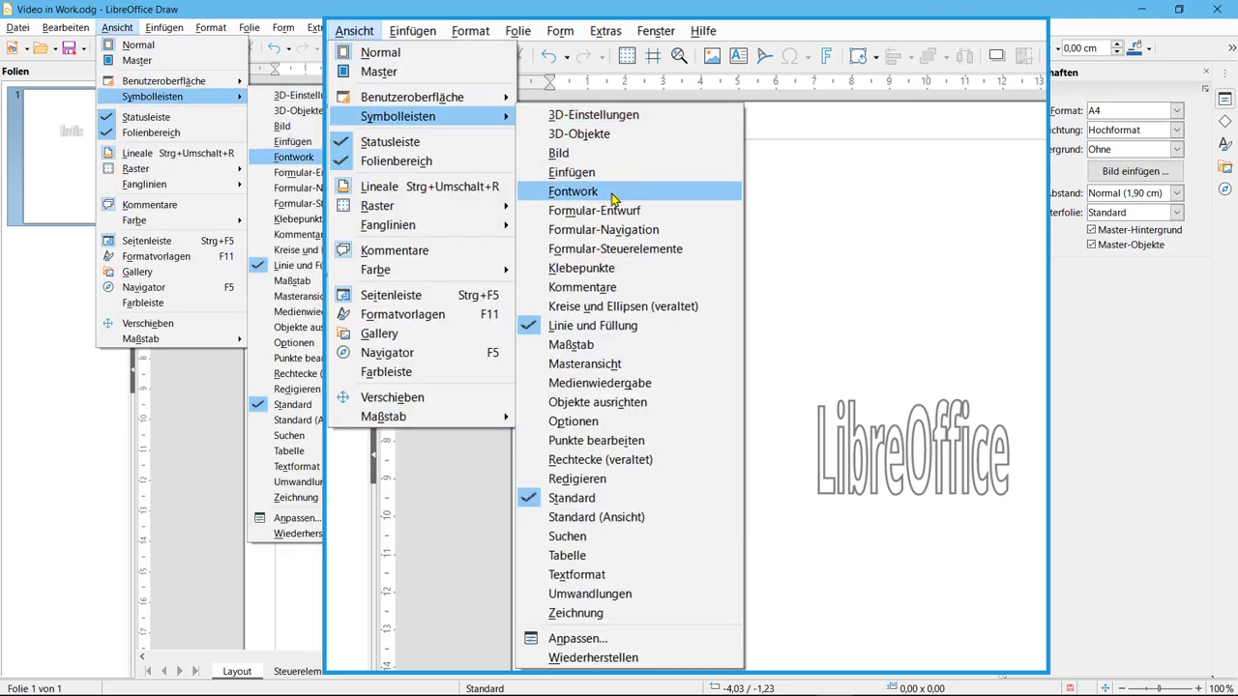
pyautogui.click(319, 160)
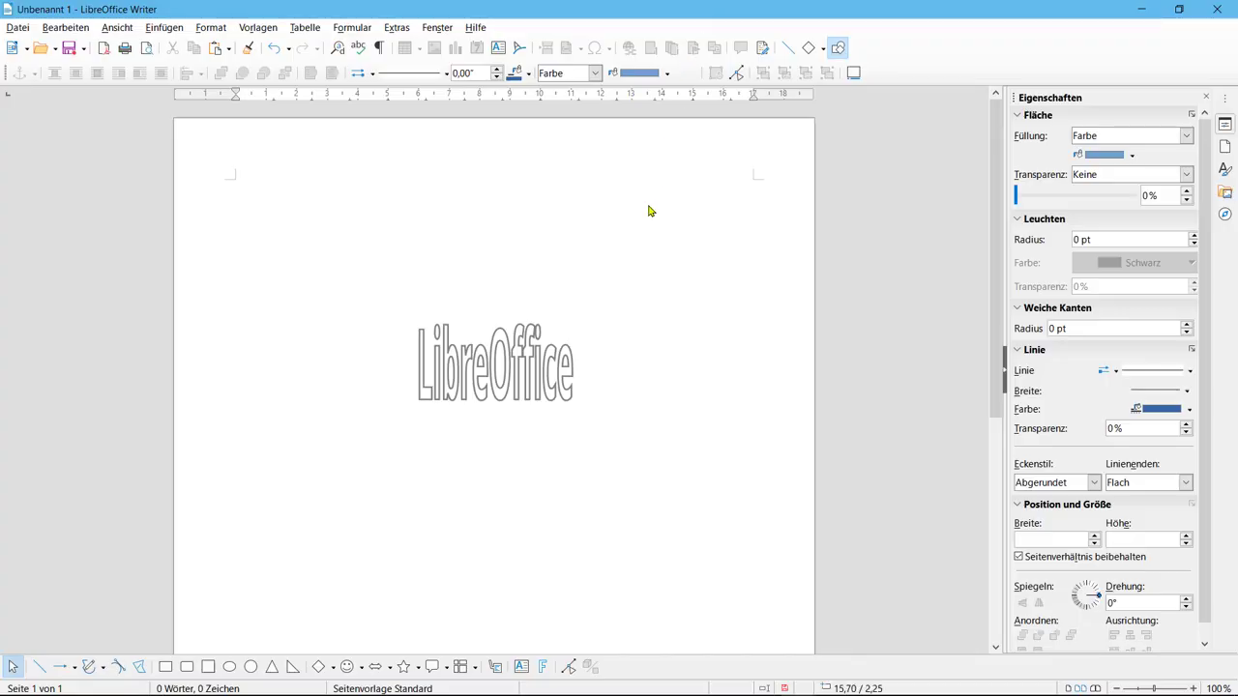
# Step: Switch to LibreOffice Writer and examine the Fontwork object's context commands and the Zeichnungsobjekt-Eigenschaften toolbar options
pyautogui.rightClick(528, 377)
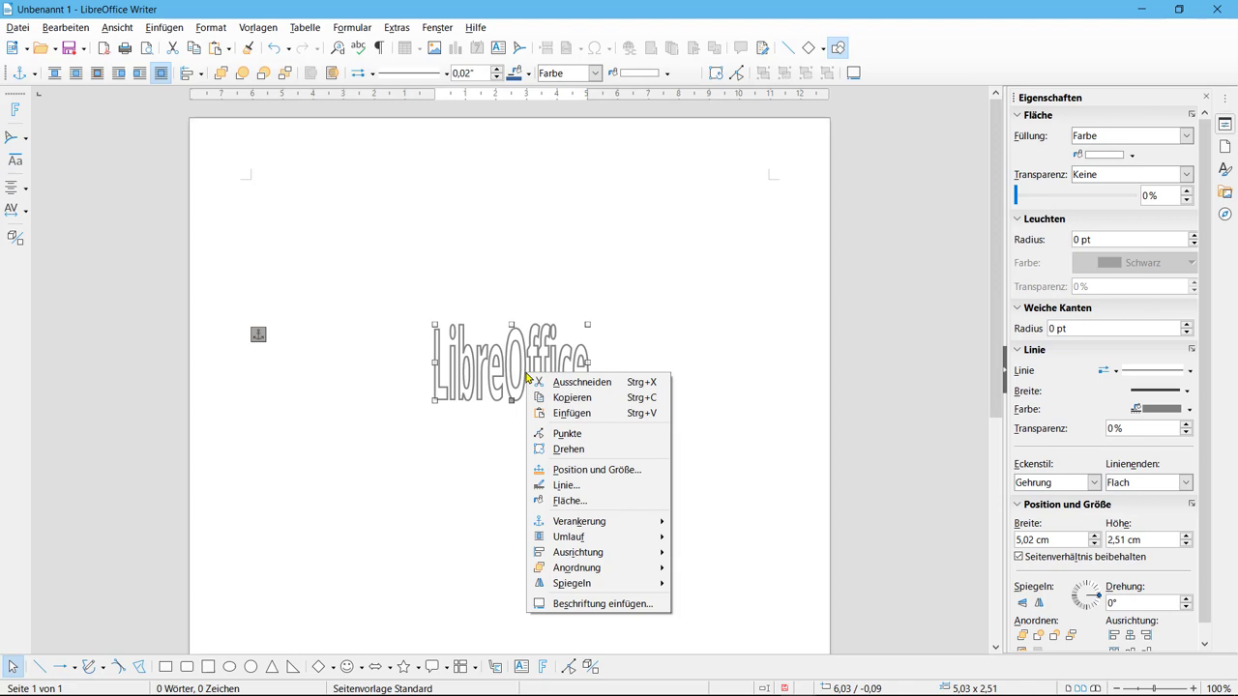
pyautogui.click(10, 77)
pyautogui.rightClick(9, 77)
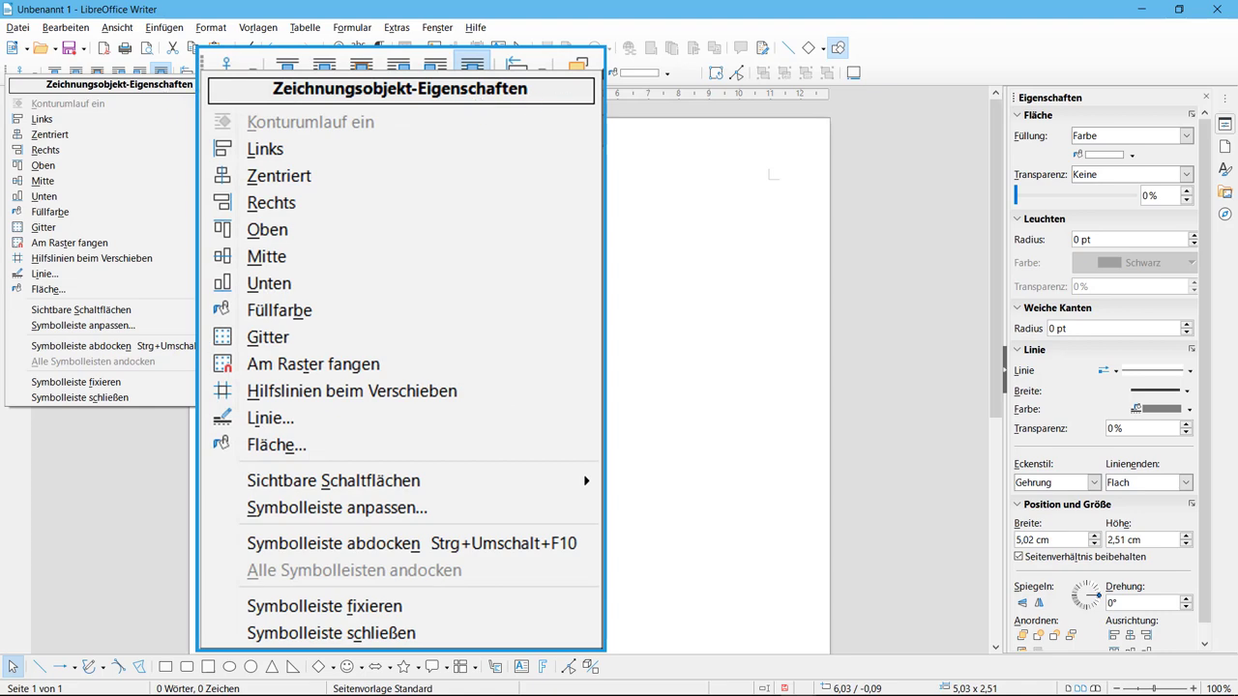
pyautogui.click(312, 114)
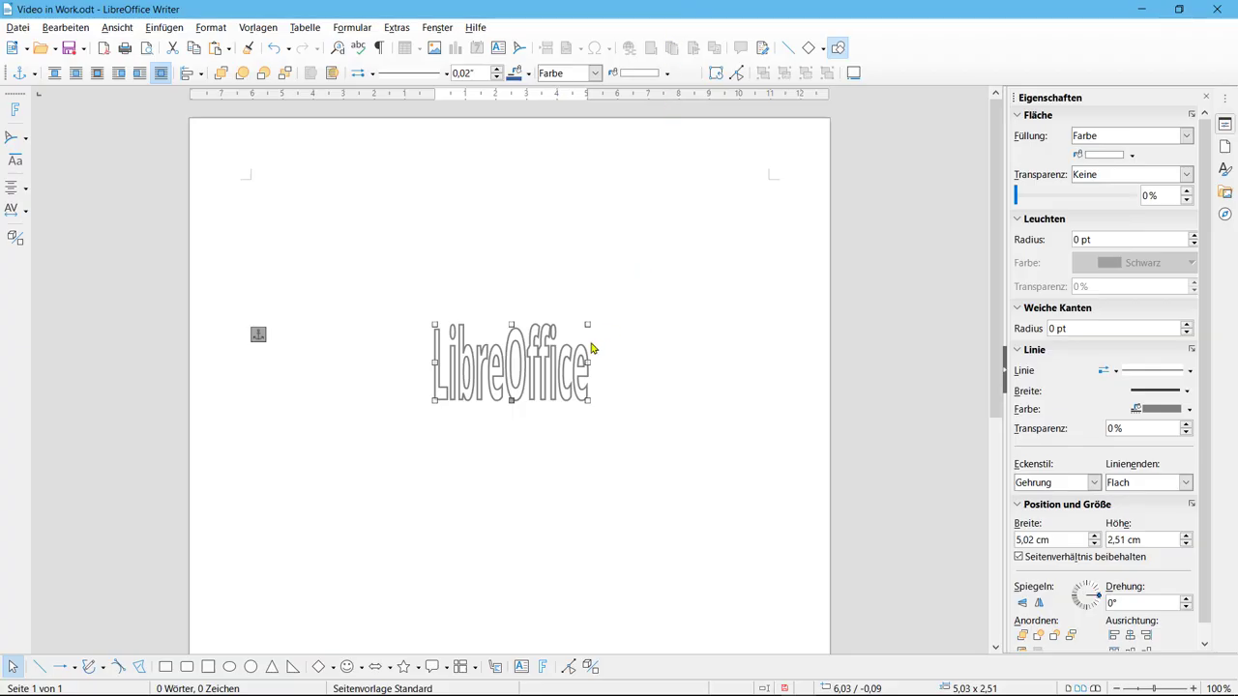
pyautogui.rightClick(539, 382)
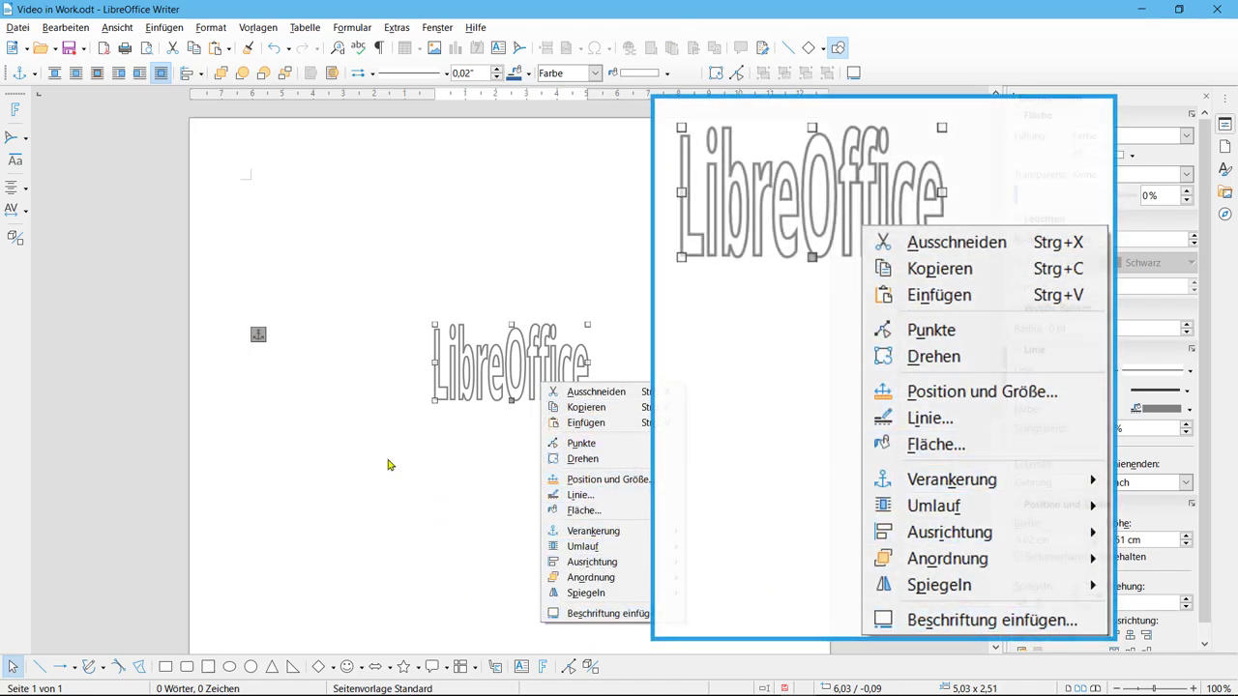
pyautogui.press('Escape')
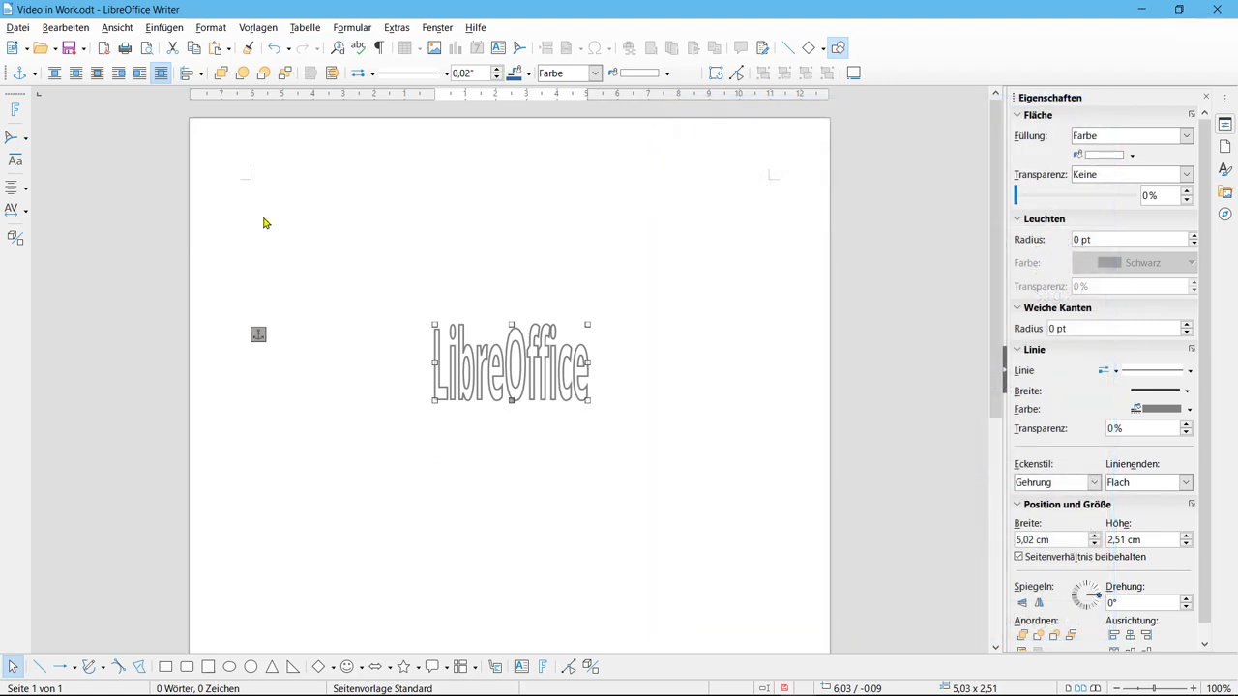
# Step: Look through the view options and open the line settings of the Fontwork object
pyautogui.click(117, 28)
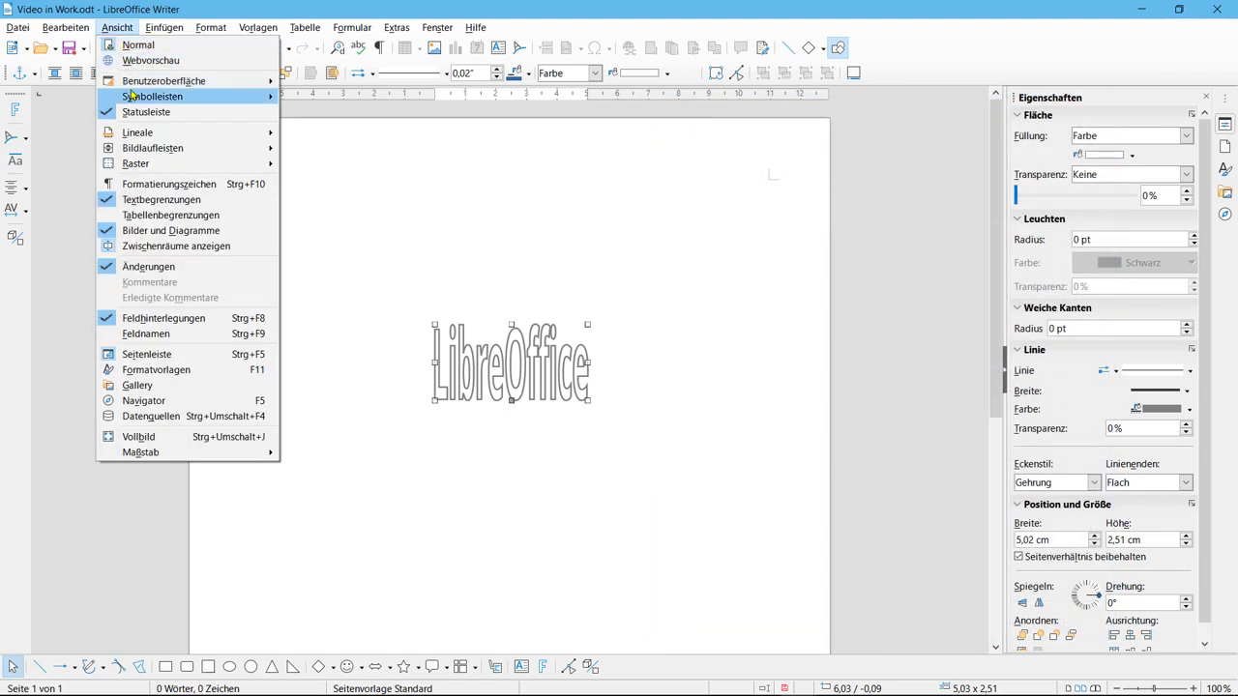
pyautogui.moveTo(134, 100)
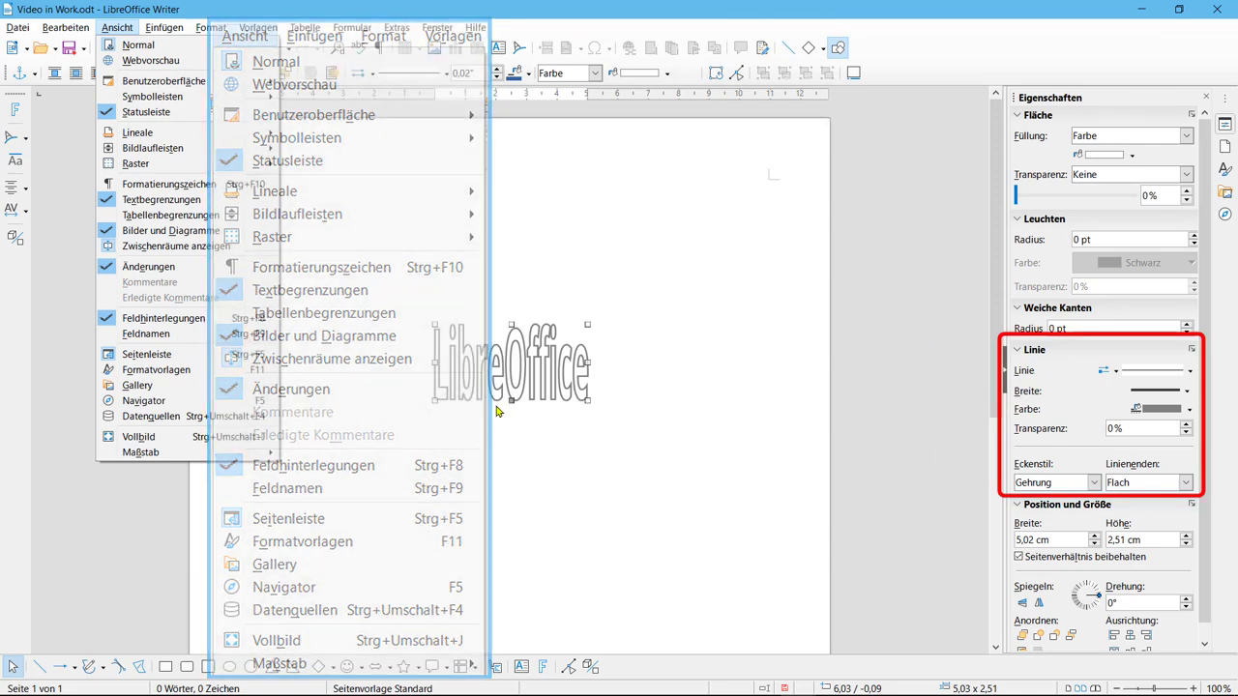
pyautogui.press('Escape')
pyautogui.rightClick(476, 381)
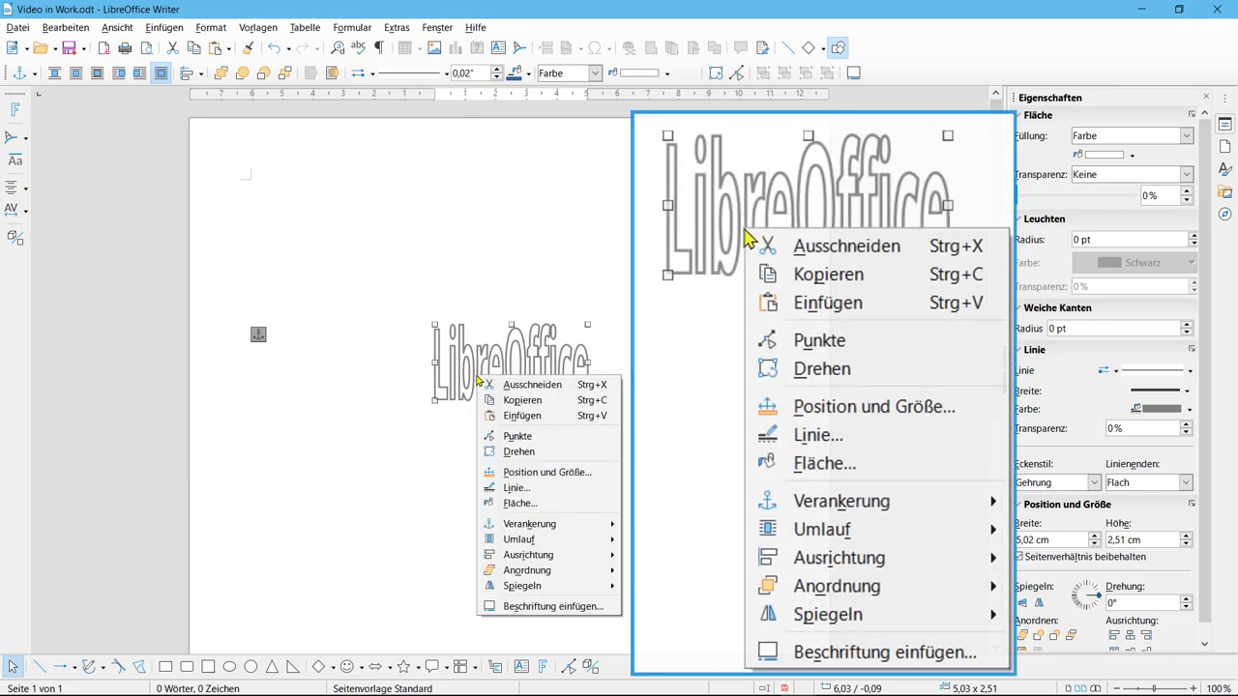
pyautogui.click(511, 489)
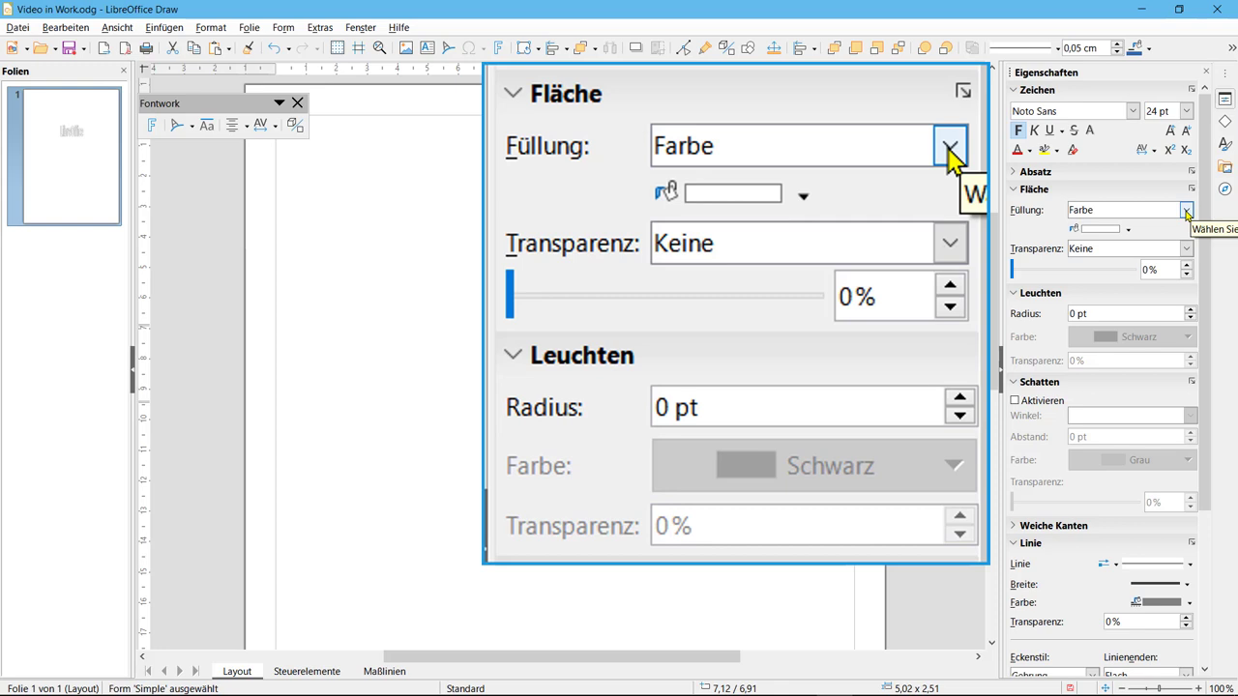
# Step: Switch to LibreOffice Draw, review the Fontwork object's available fill types and choose Farbe
pyautogui.click(1187, 210)
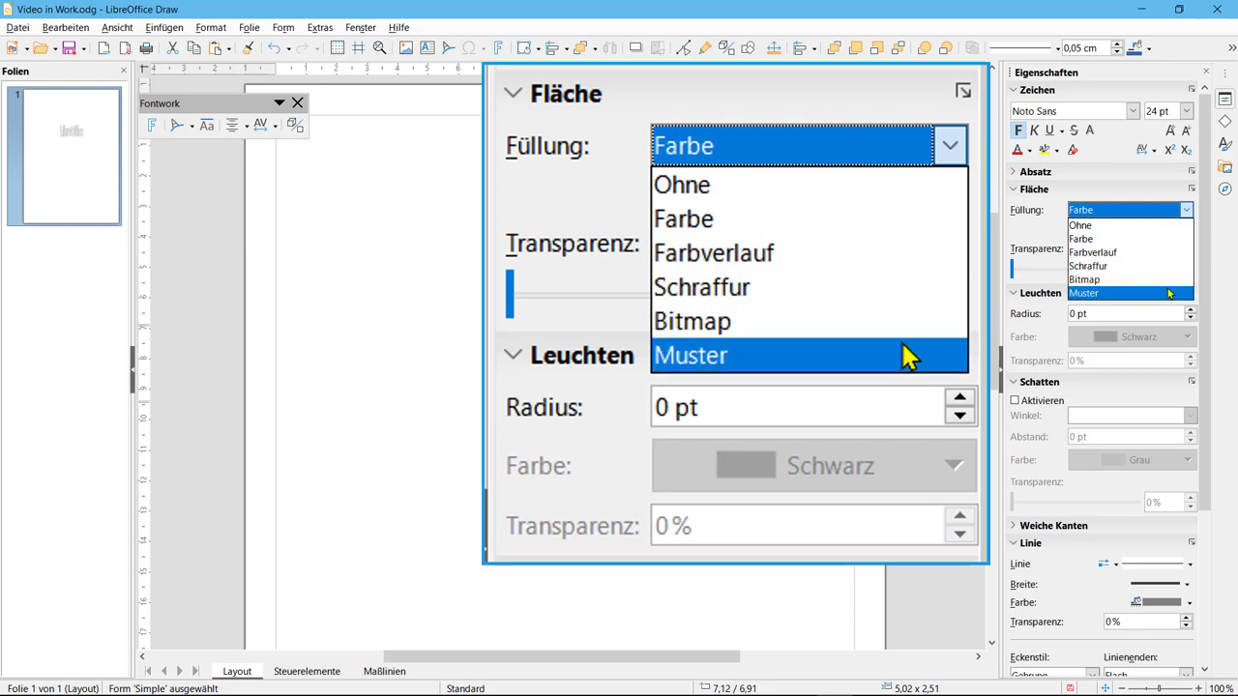
pyautogui.click(1163, 239)
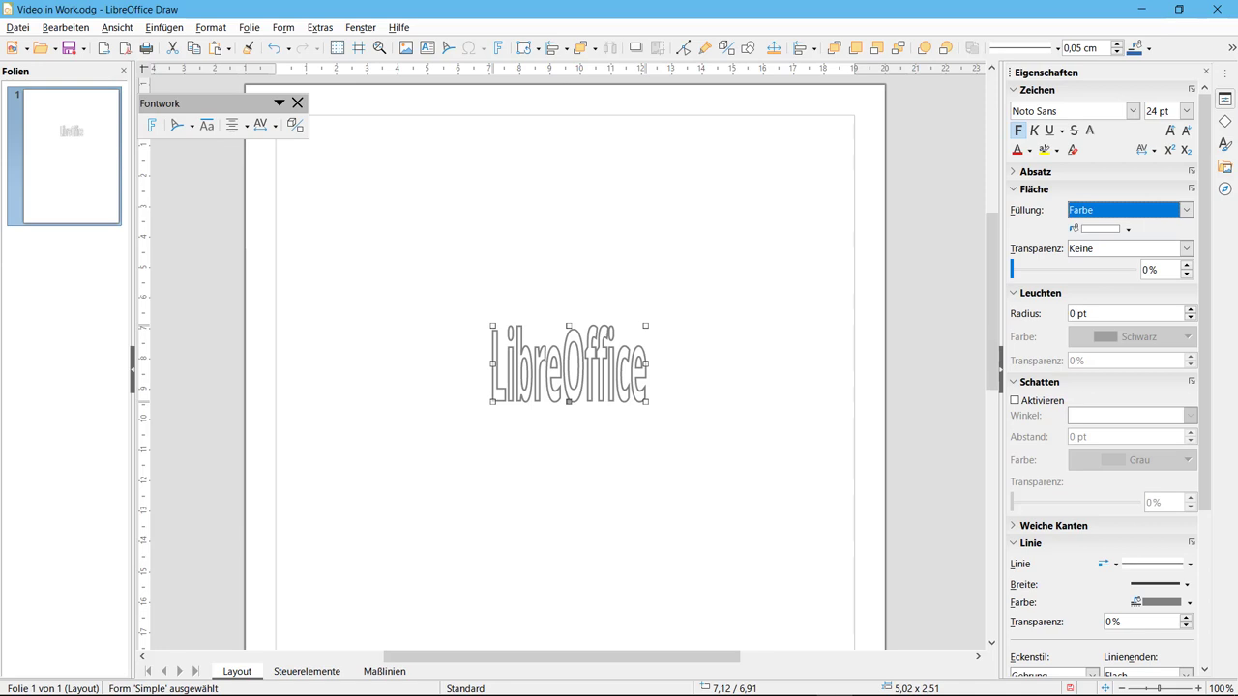
# Step: Look through the list of available toolbars for the Linie und Füllung entry
pyautogui.click(117, 29)
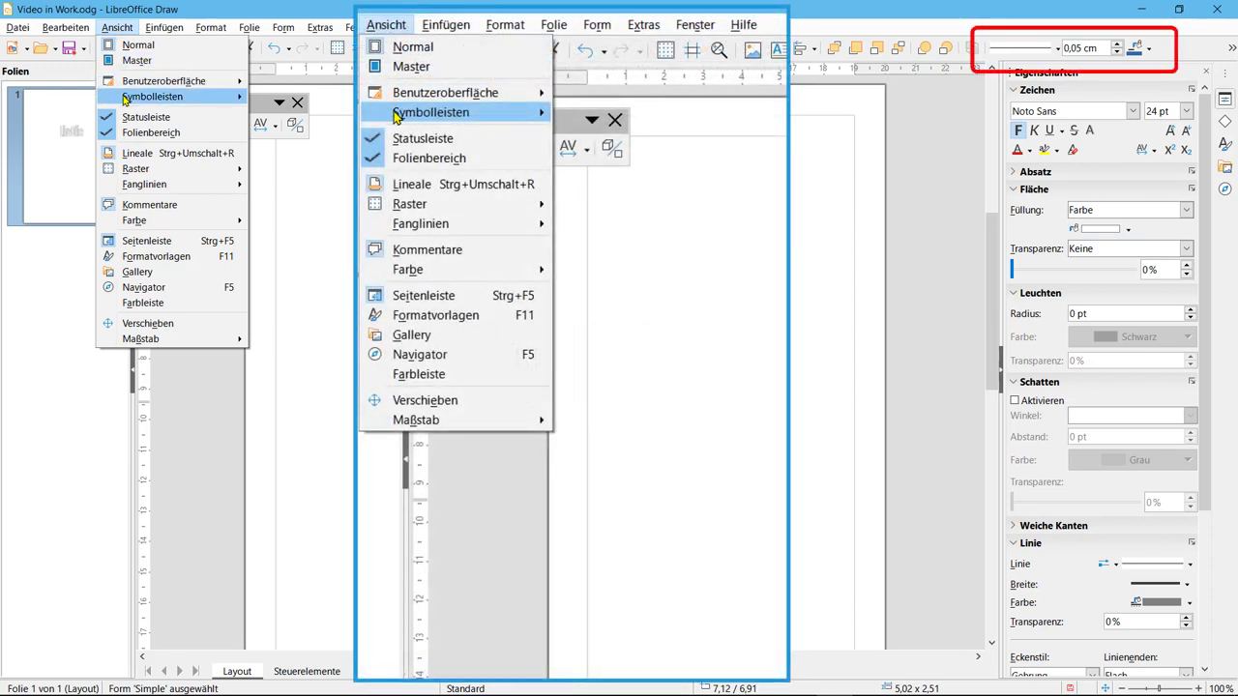
pyautogui.moveTo(125, 97)
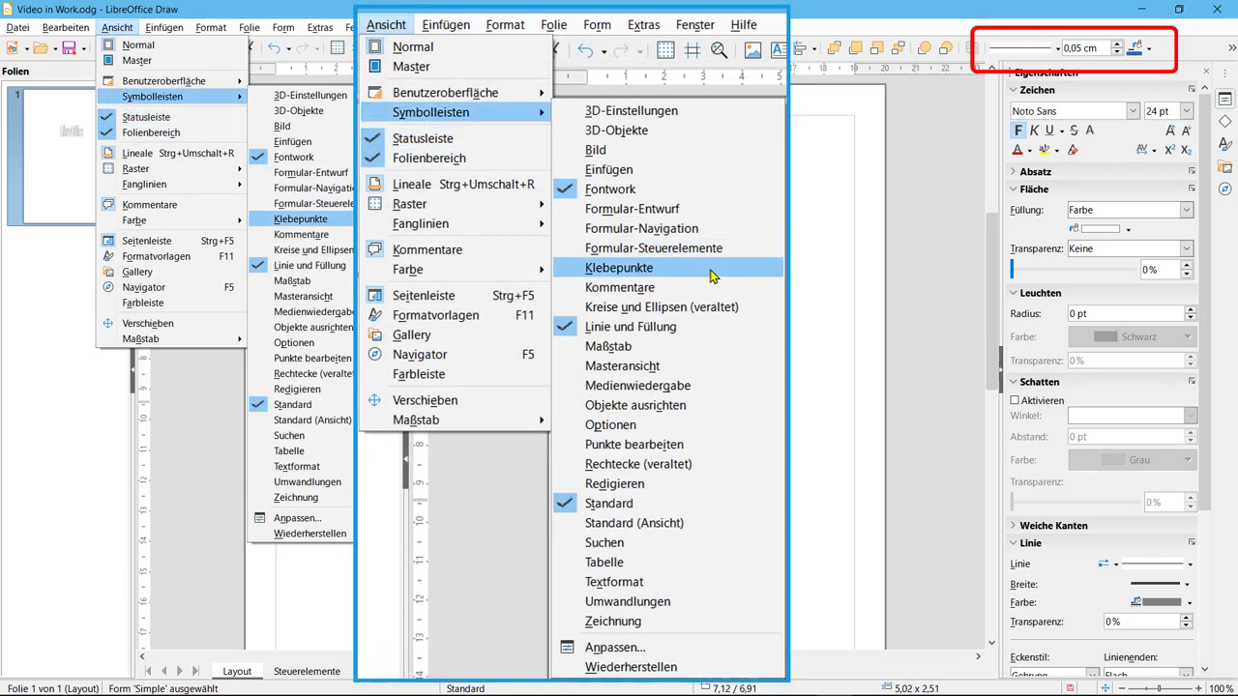
pyautogui.click(339, 267)
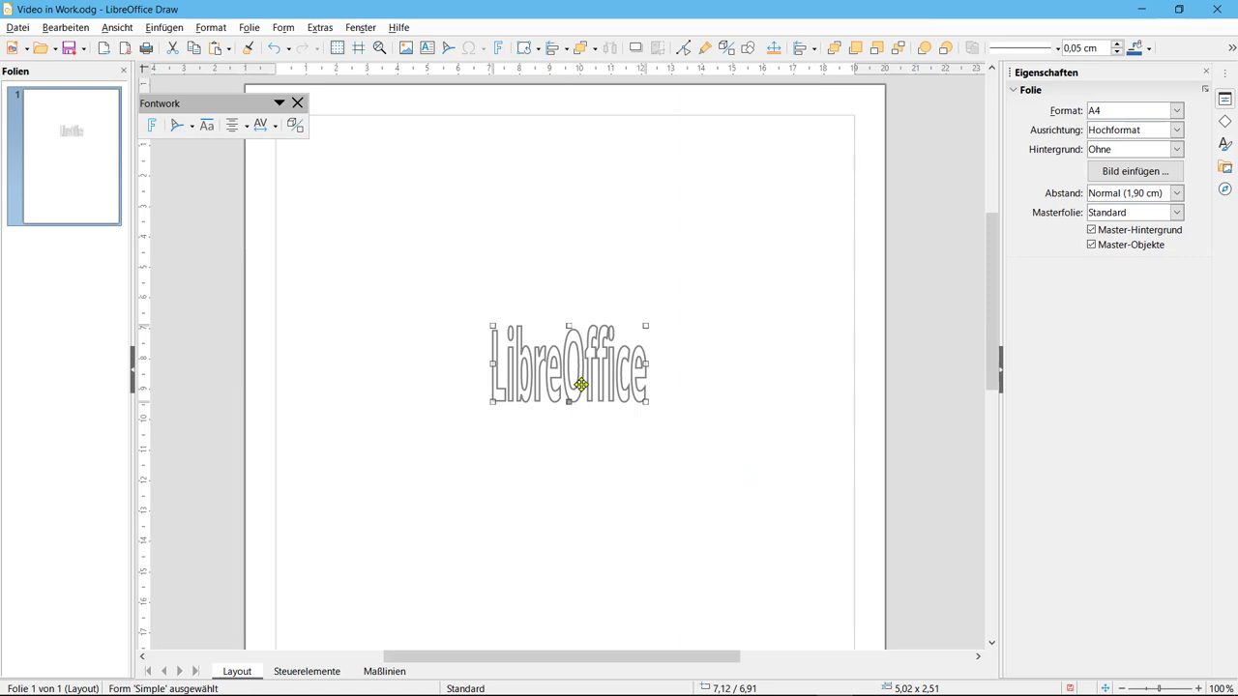
# Step: Rotate the Fontwork object slightly by its upper corner, shifting its rotation centre onto the letter "r" between turns
pyautogui.click(580, 382)
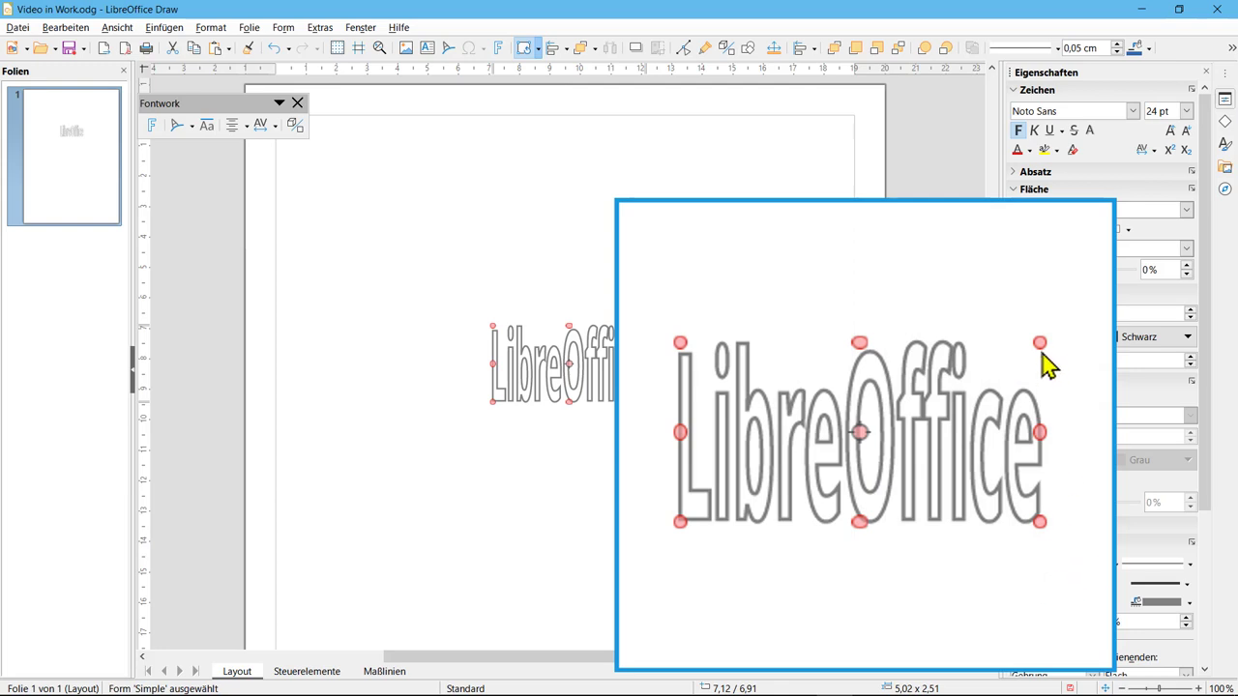
pyautogui.moveTo(1040, 344); pyautogui.dragTo(1064, 353)
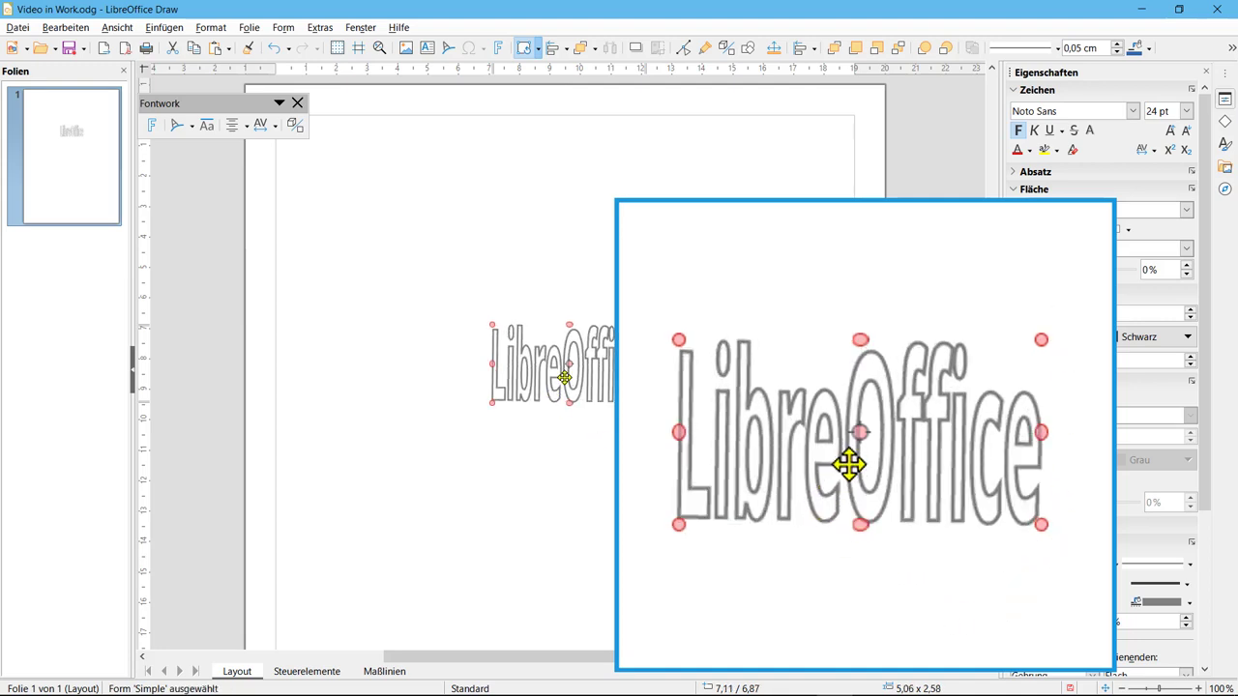
pyautogui.moveTo(569, 366); pyautogui.dragTo(543, 367)
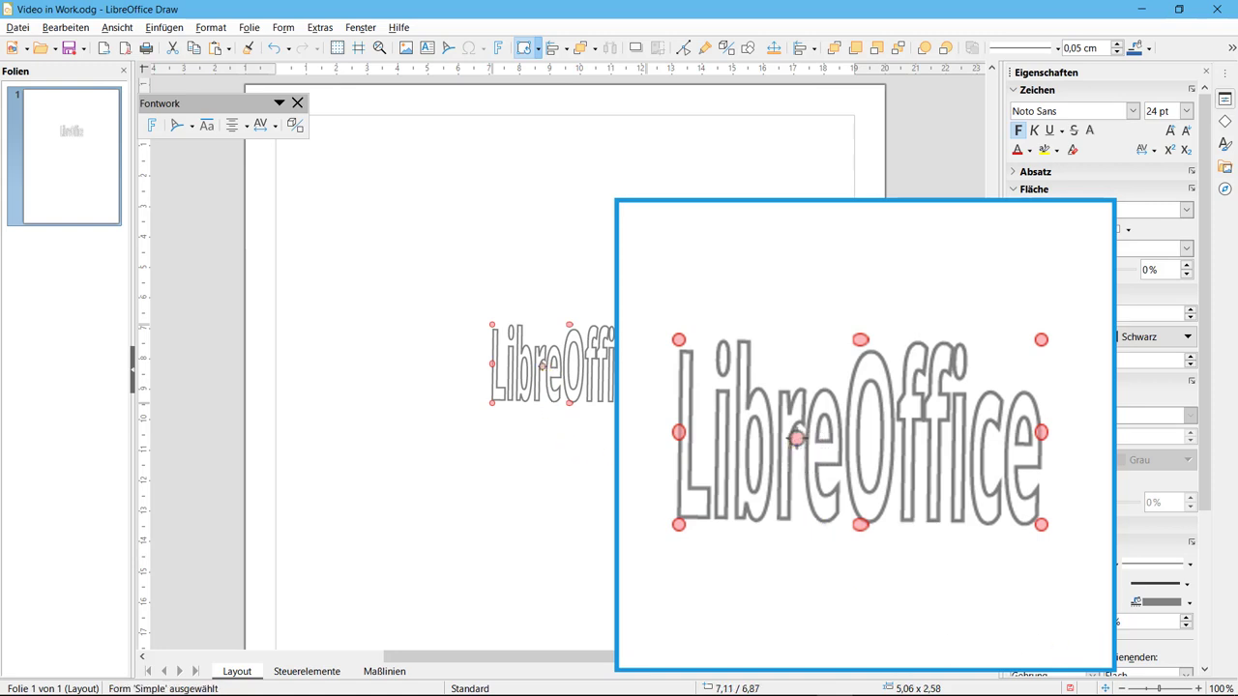
pyautogui.moveTo(643, 324)
pyautogui.mouseDown()
pyautogui.moveTo(627, 280)
pyautogui.moveTo(649, 379)
pyautogui.moveTo(639, 398)
pyautogui.moveTo(646, 327)
pyautogui.mouseUp()
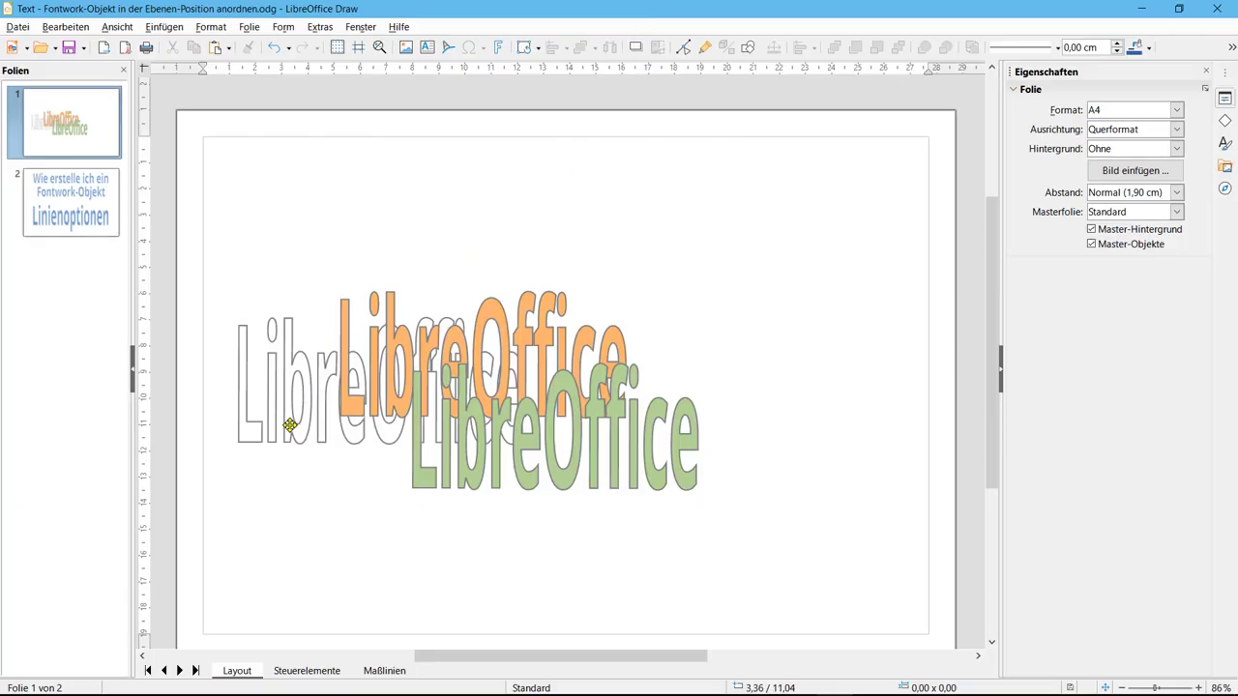
# Step: In the drawing with three overlapping Fontwork objects, bring the unfilled "LibreOffice" to the very front (Ganz nach vorn)
pyautogui.click(287, 427)
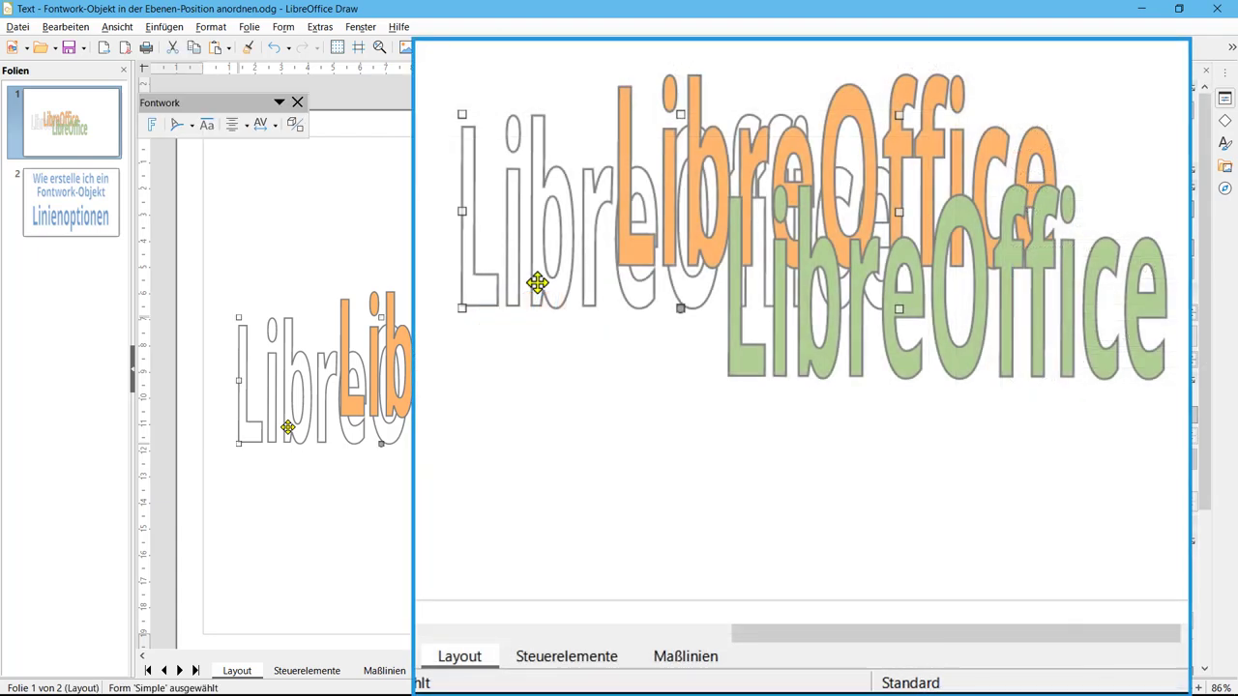
pyautogui.rightClick(288, 428)
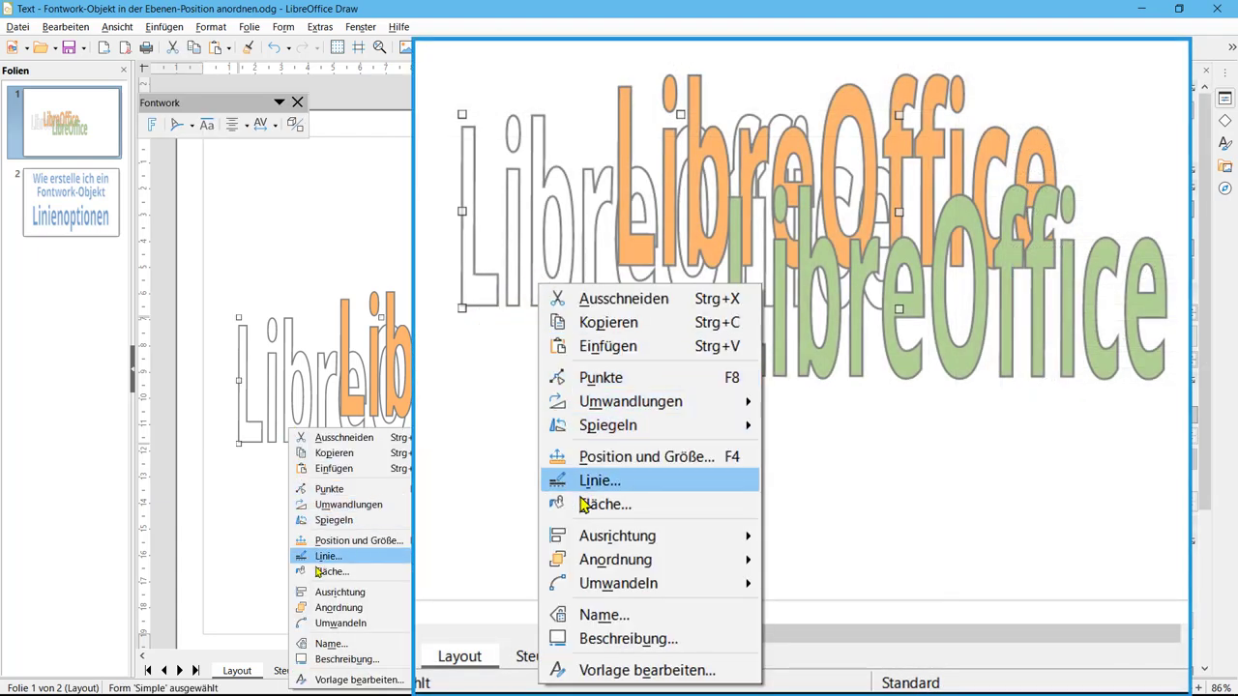
pyautogui.moveTo(652, 563)
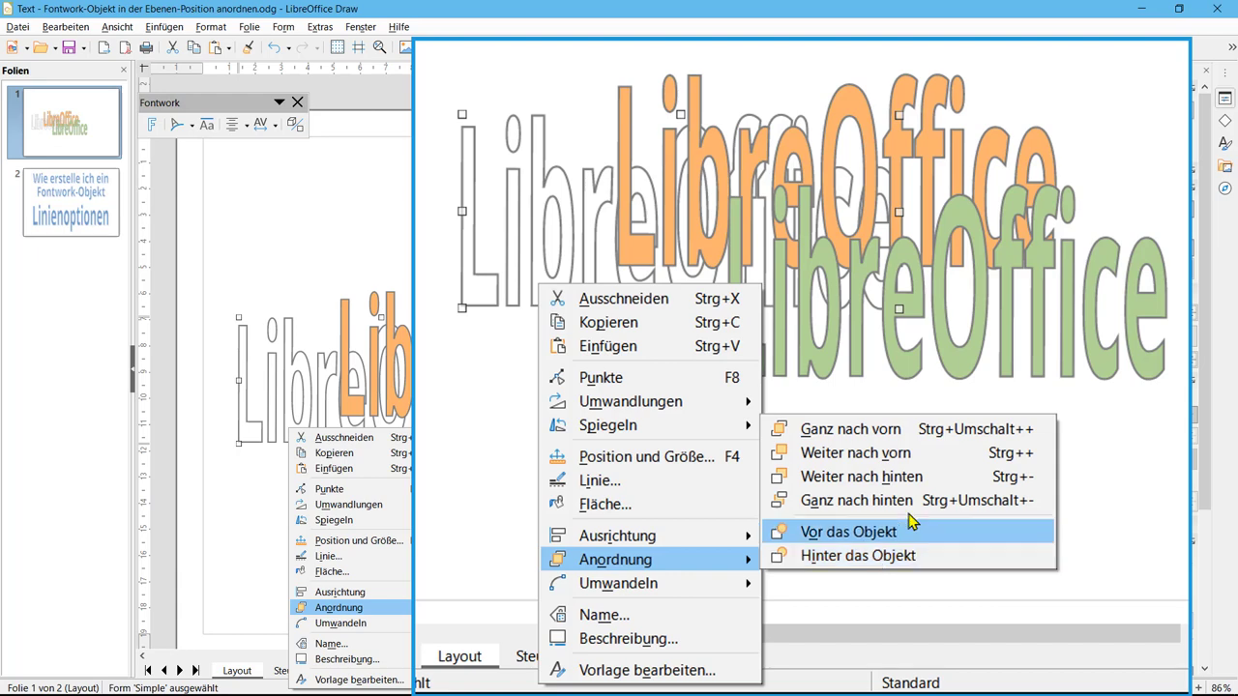
pyautogui.click(921, 428)
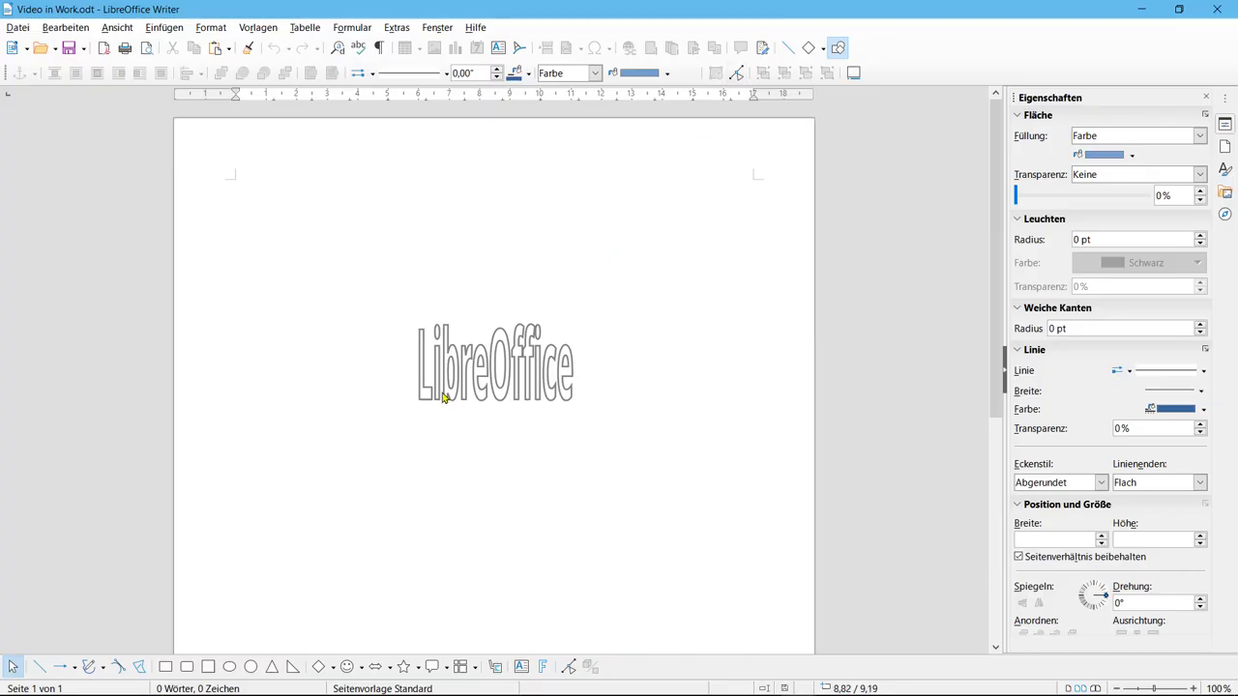
# Step: Switch to LibreOffice Writer and examine the Fontwork object's wrap and anchoring options
pyautogui.rightClick(440, 389)
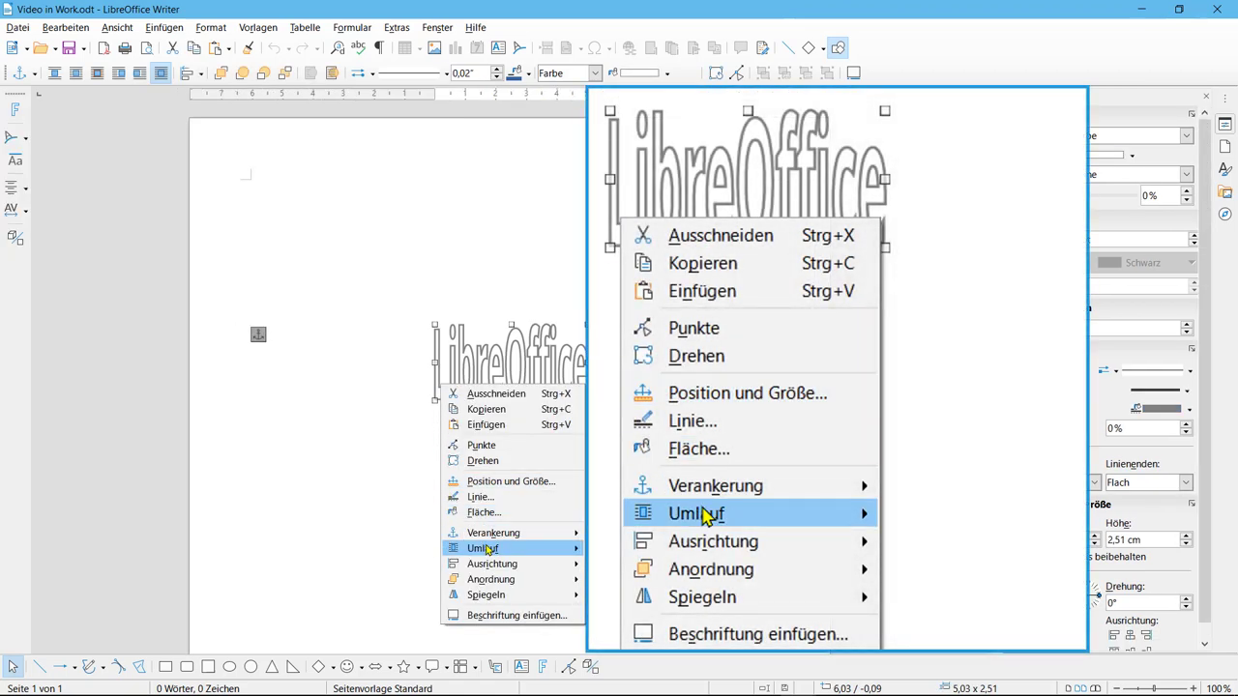
pyautogui.moveTo(555, 535)
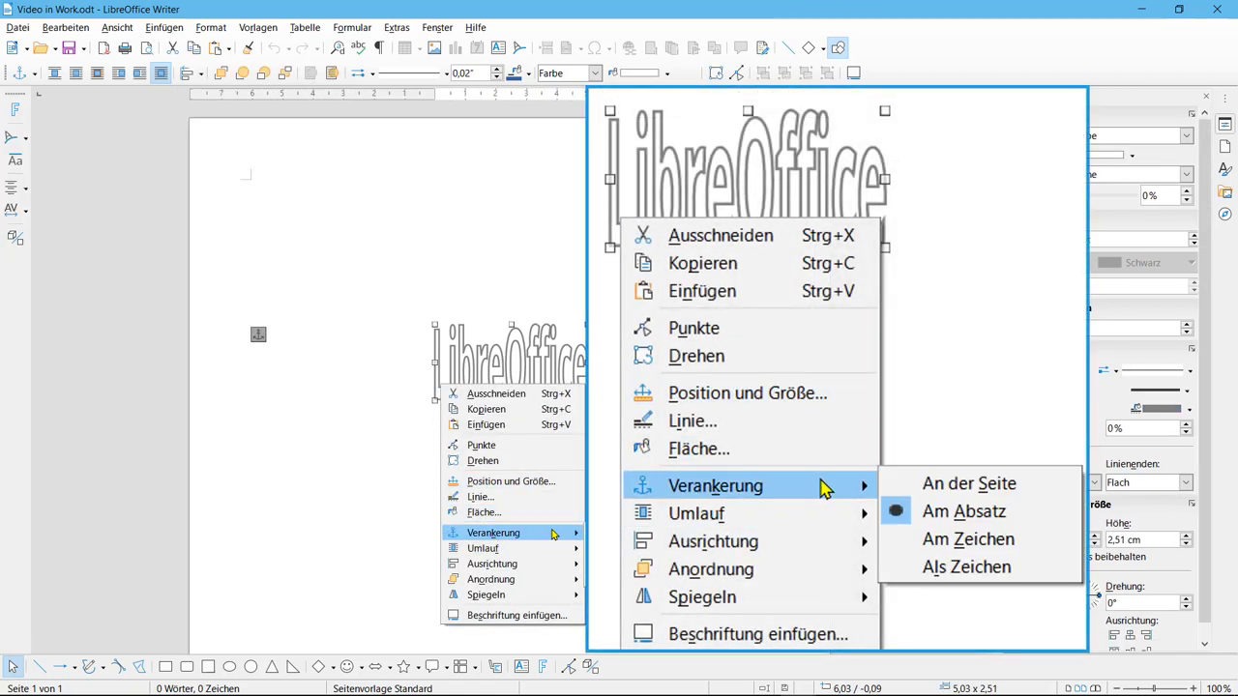